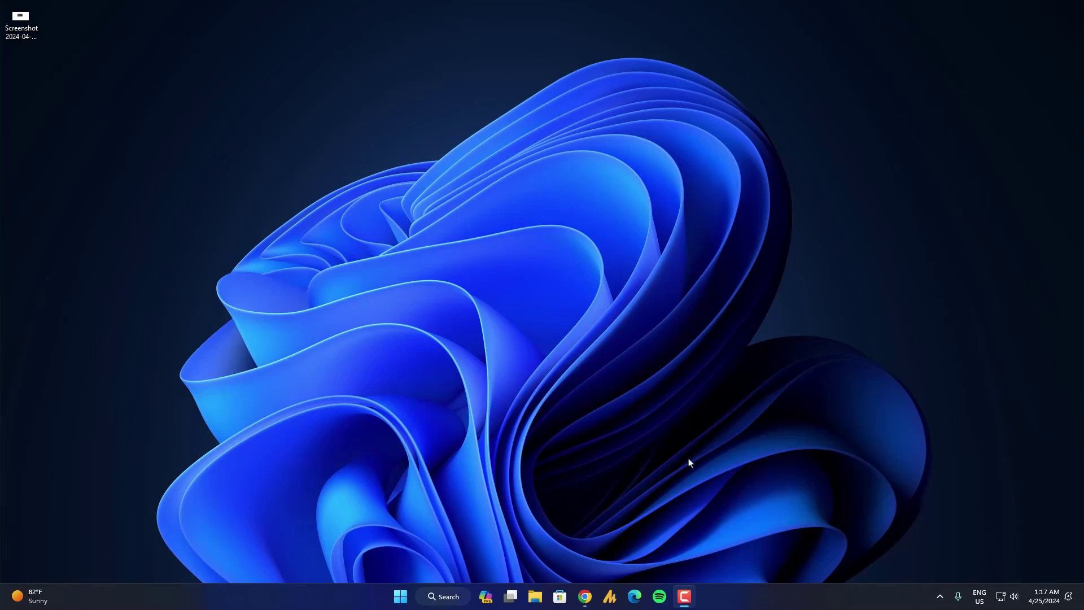
- Open the Windows Settings app and check for updates in Windows Update
{"action": "left_click", "coordinate": [401, 599]}
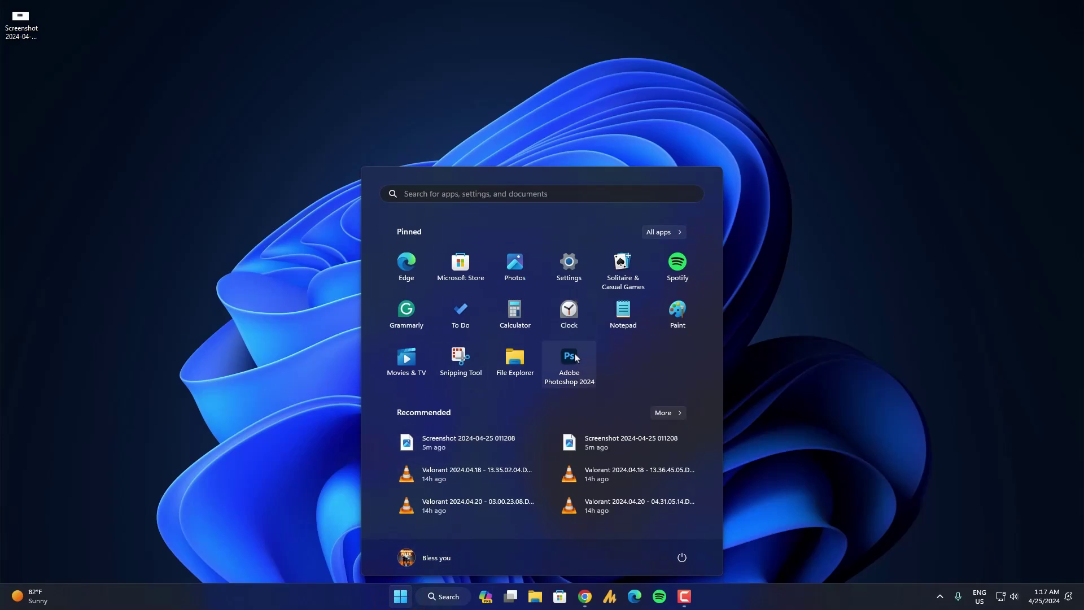
{"action": "type", "text": "settings"}
{"action": "left_click", "coordinate": [413, 282]}
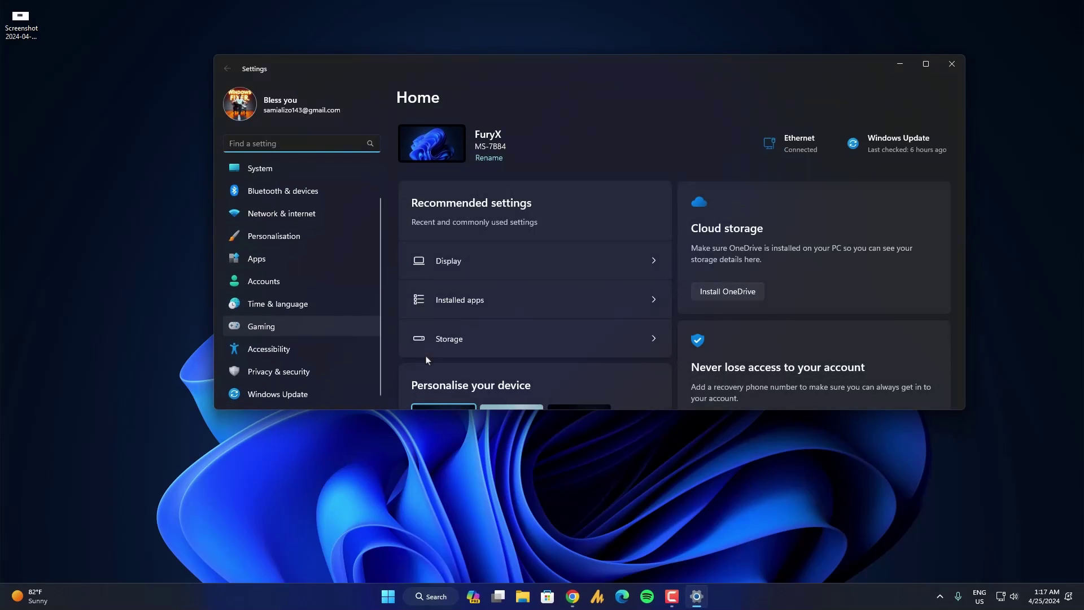
{"action": "left_click", "coordinate": [294, 398]}
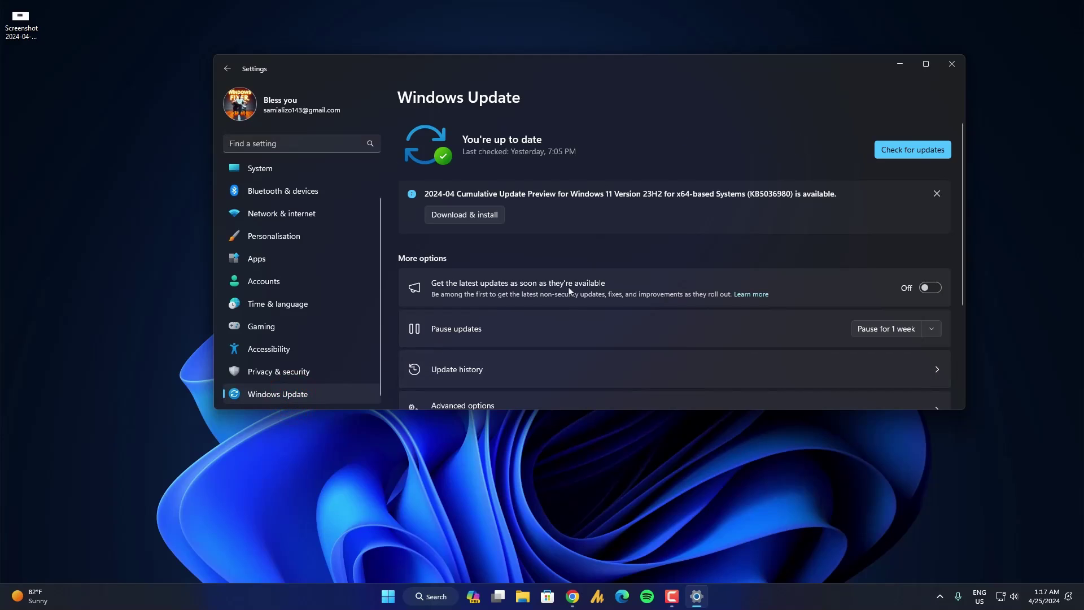
{"action": "left_click", "coordinate": [913, 149]}
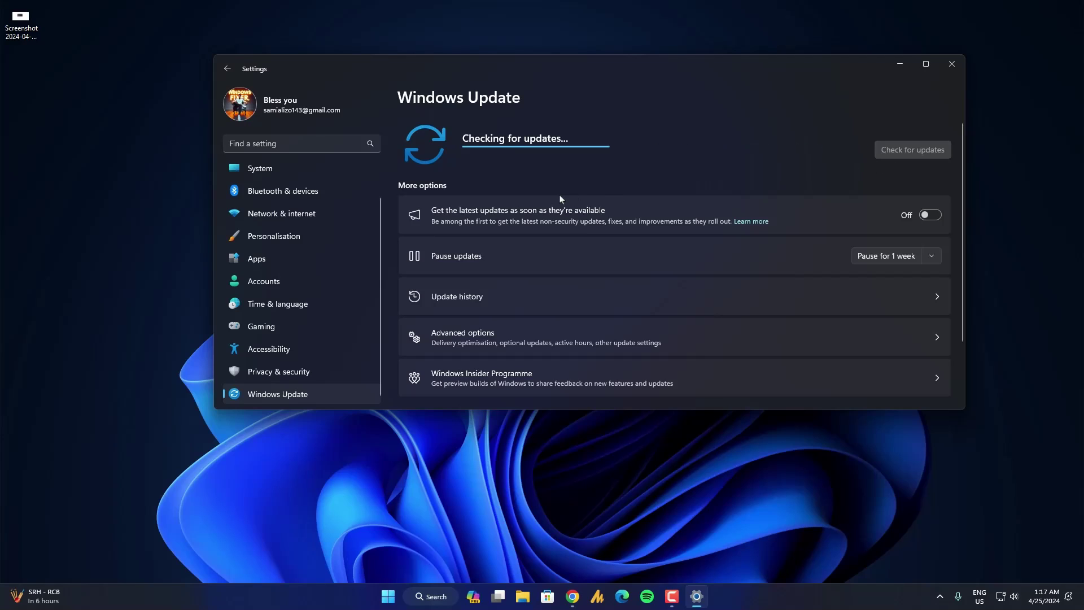
- Switch to Chrome, search for "clownfish voice changer" and open the clownfish-translator.com voice changer site
{"action": "key", "text": "alt+Tab"}
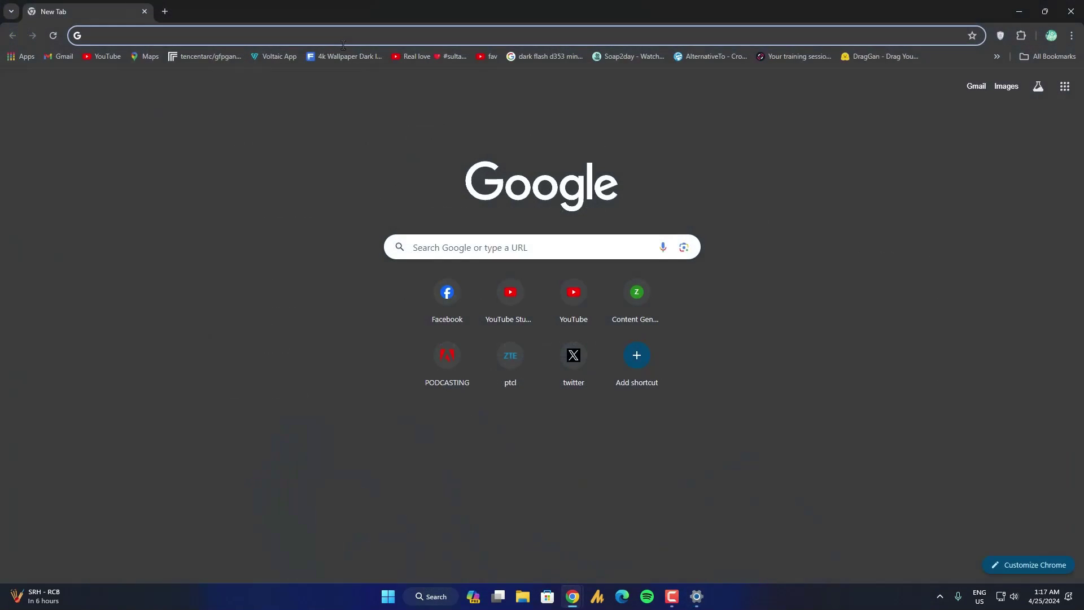
{"action": "left_click", "coordinate": [341, 40]}
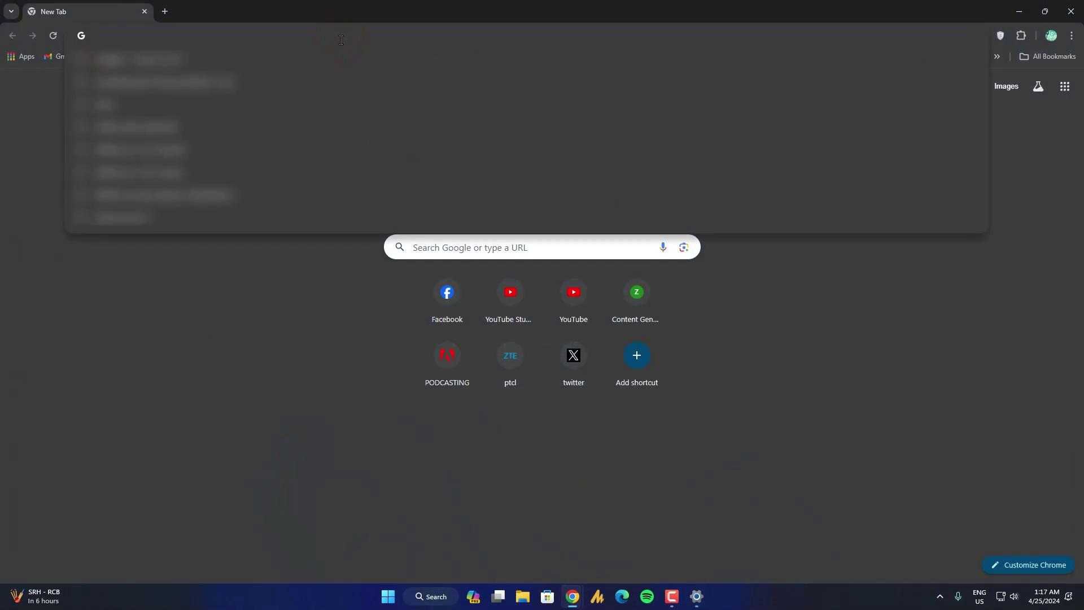
{"action": "type", "text": "clownfish vo"}
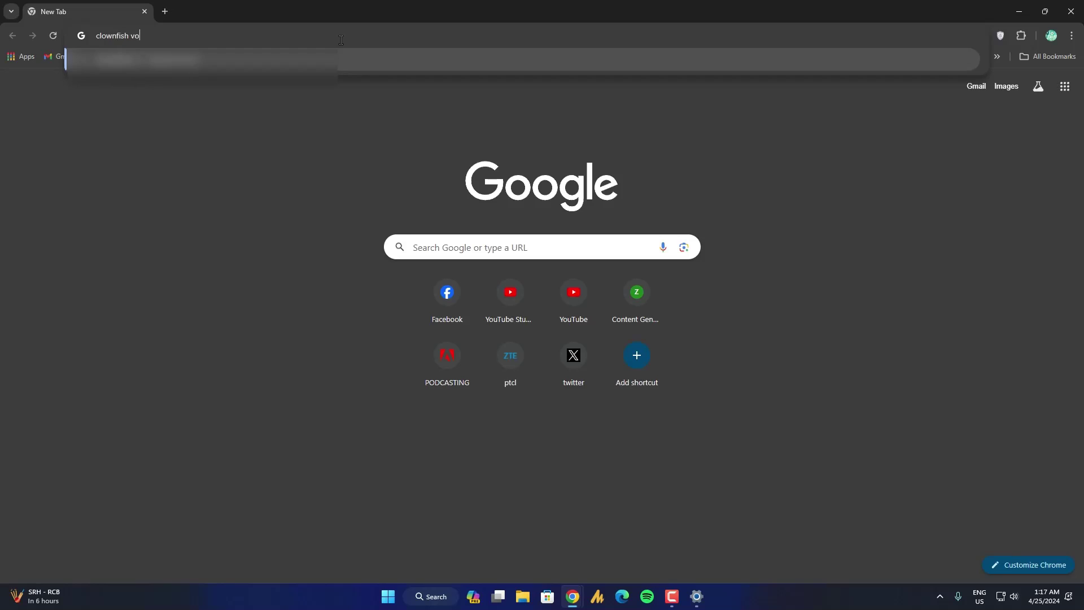
{"action": "type", "text": "ice changer"}
{"action": "key", "text": "Return"}
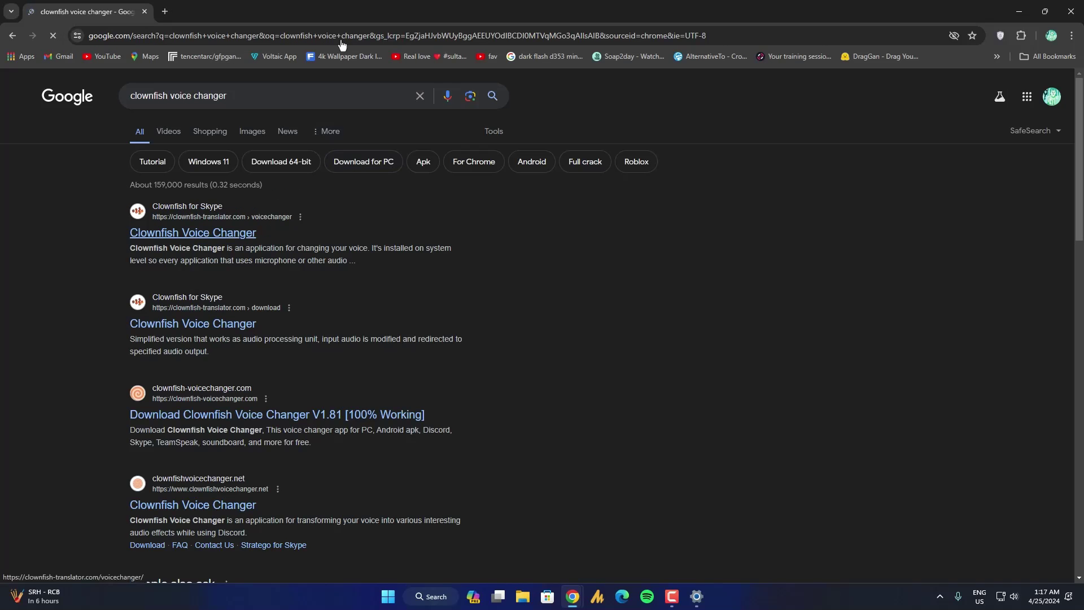
{"action": "left_click", "coordinate": [240, 233]}
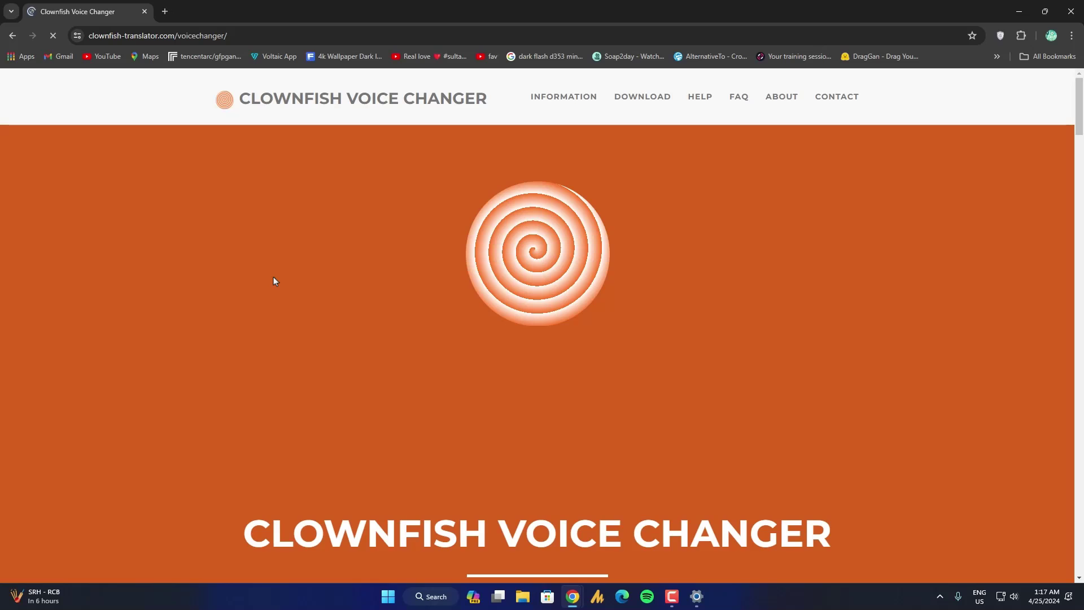
- Go to the Clownfish site's download page and dismiss the full-page ad
{"action": "scroll", "coordinate": [534, 341], "scroll_direction": "down", "scroll_amount": 5}
{"action": "scroll", "coordinate": [535, 341], "scroll_direction": "up", "scroll_amount": 5}
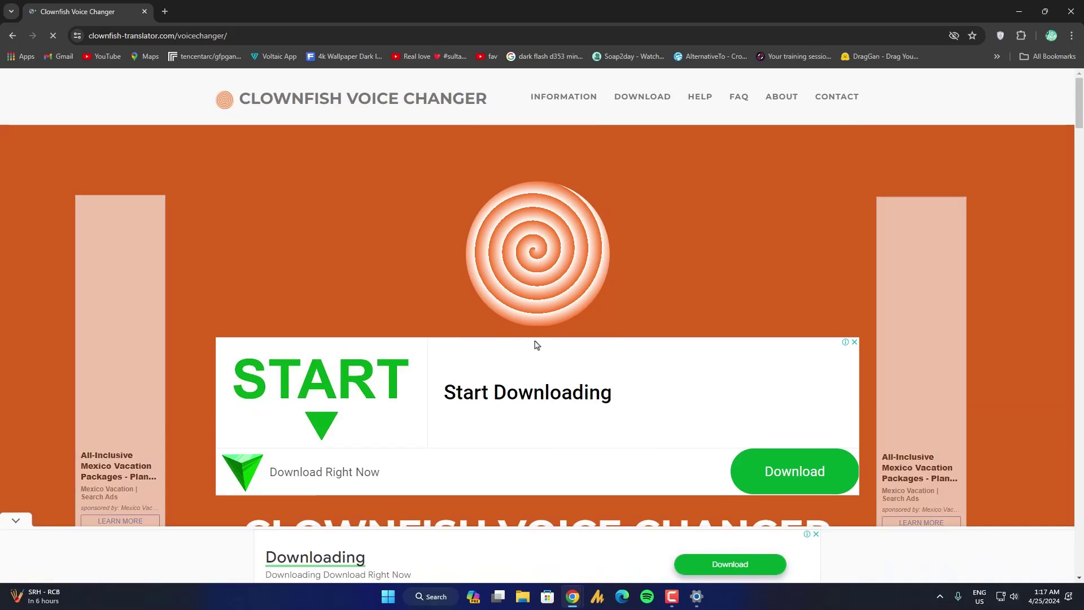
{"action": "left_click", "coordinate": [656, 100]}
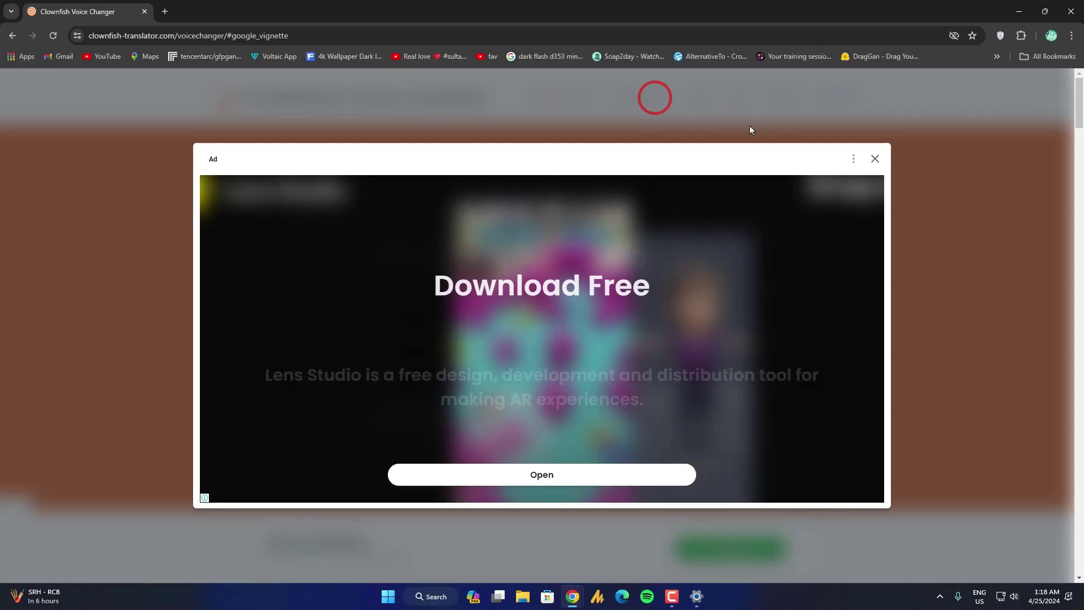
{"action": "left_click", "coordinate": [877, 163]}
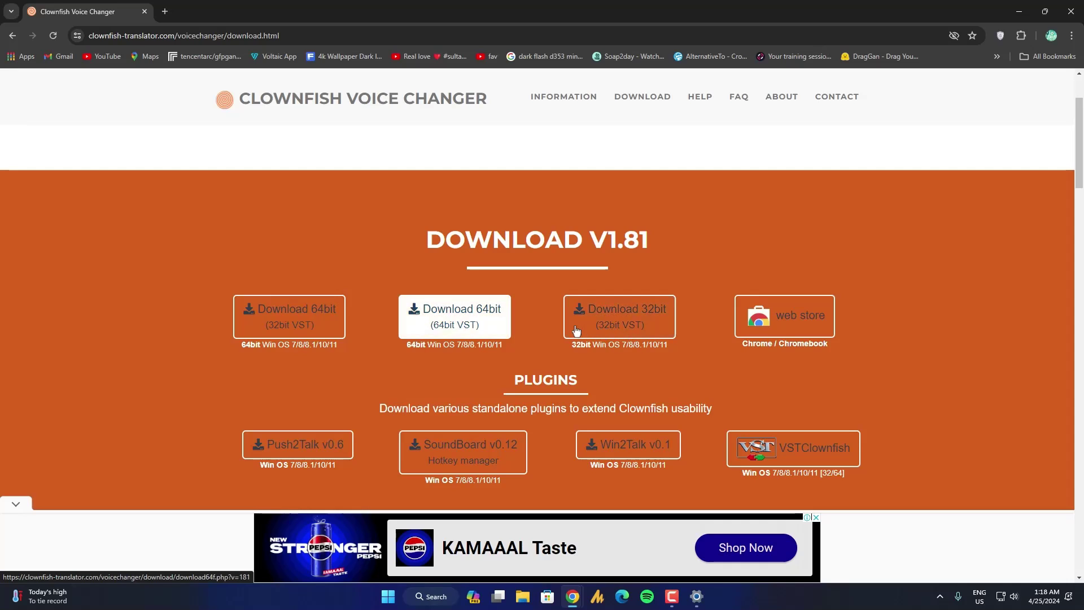
- Download the 64bit (64bit VST) Clownfish installer as a numbered duplicate, declining the download manager's registration, and open the downloaded file
{"action": "left_click", "coordinate": [482, 322]}
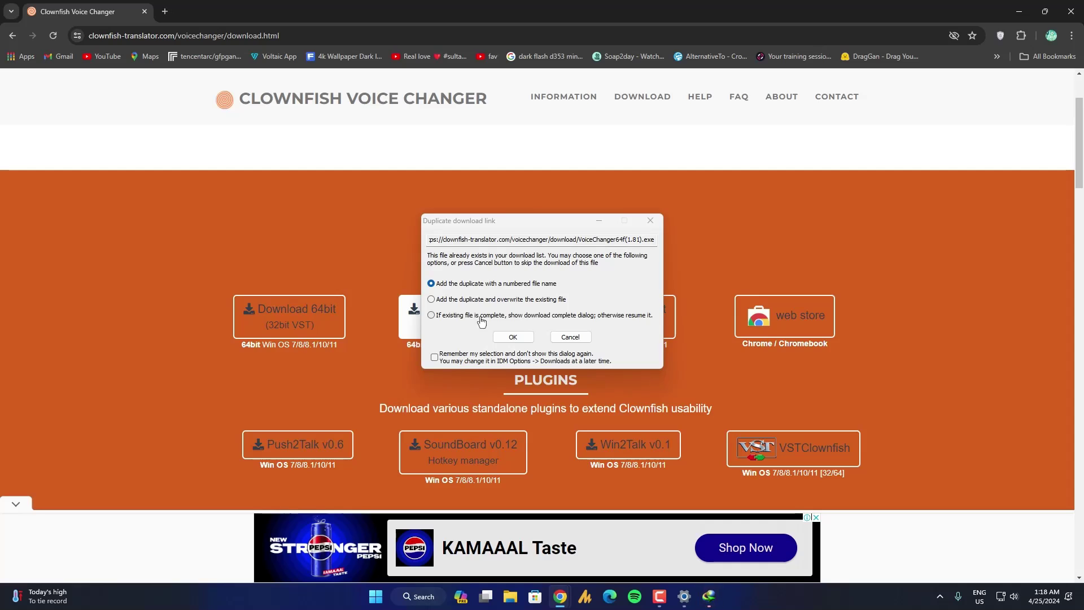
{"action": "left_click", "coordinate": [521, 336]}
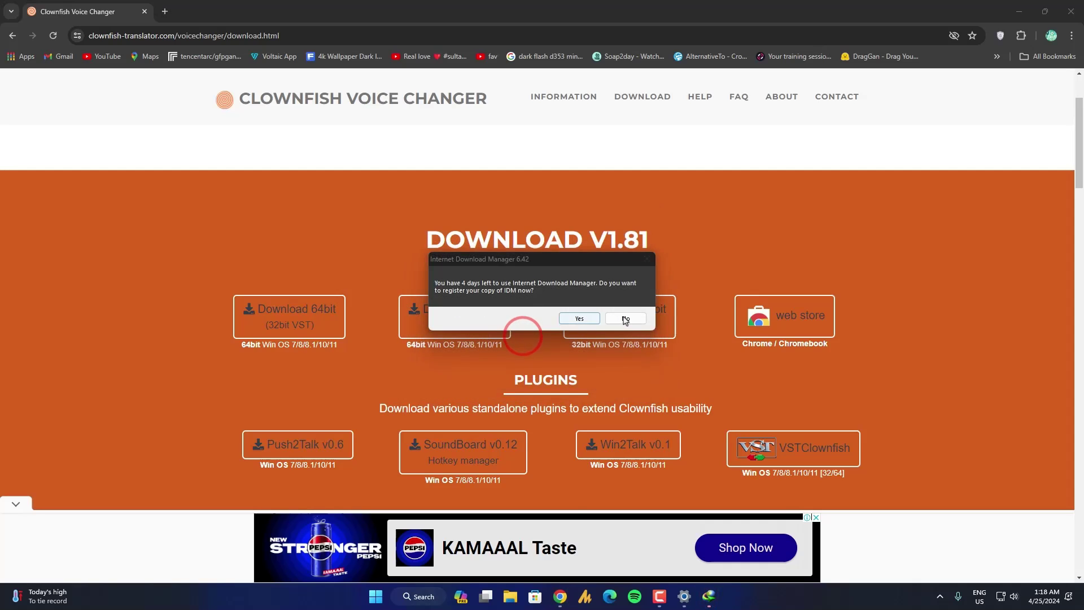
{"action": "left_click", "coordinate": [626, 320]}
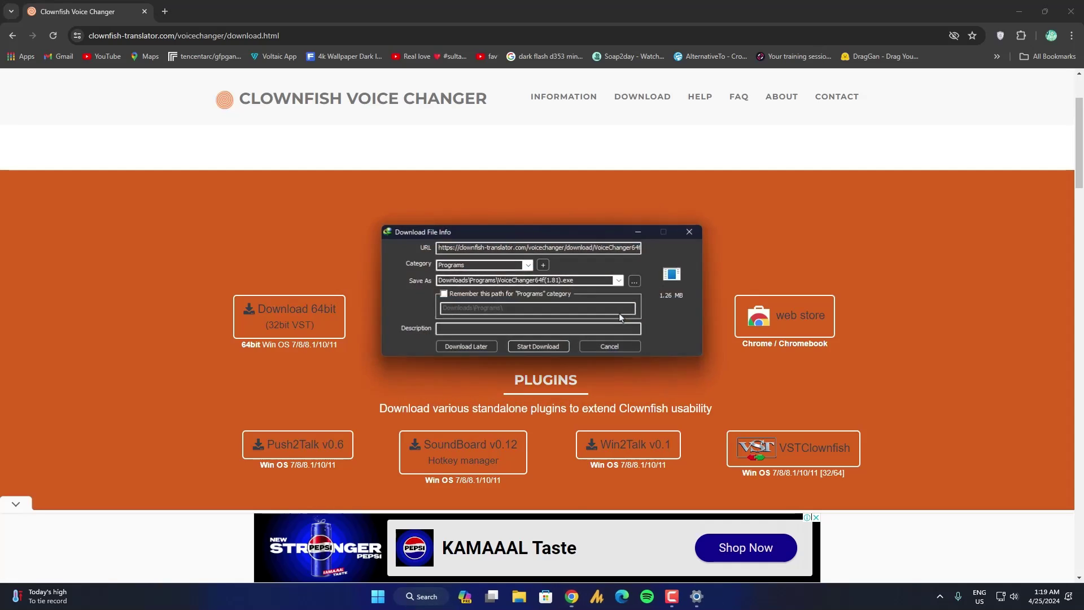
{"action": "left_click", "coordinate": [588, 281]}
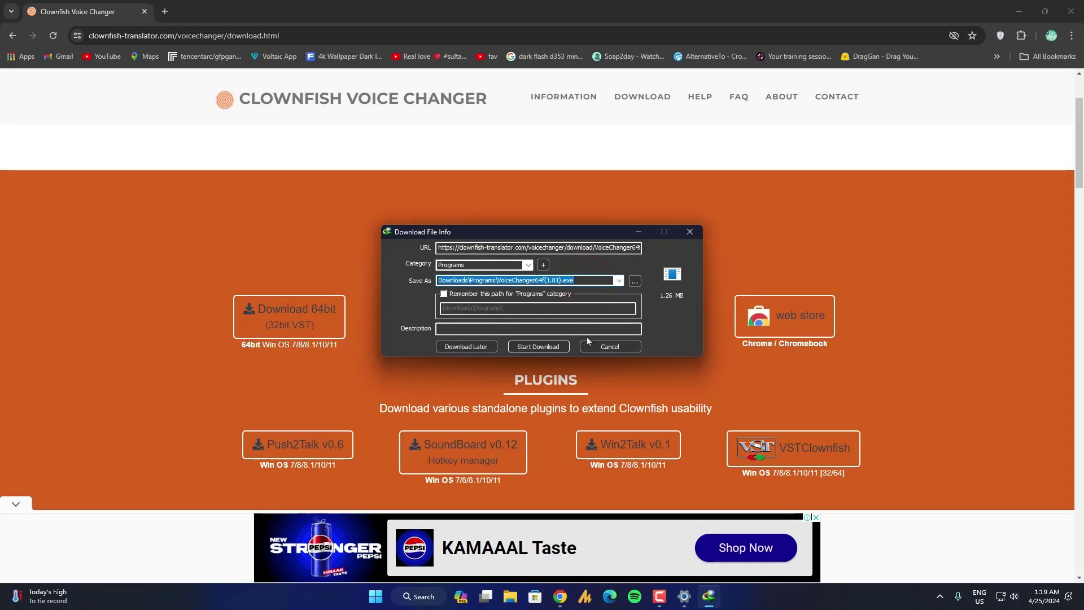
{"action": "left_click", "coordinate": [538, 347]}
{"action": "left_click", "coordinate": [446, 332]}
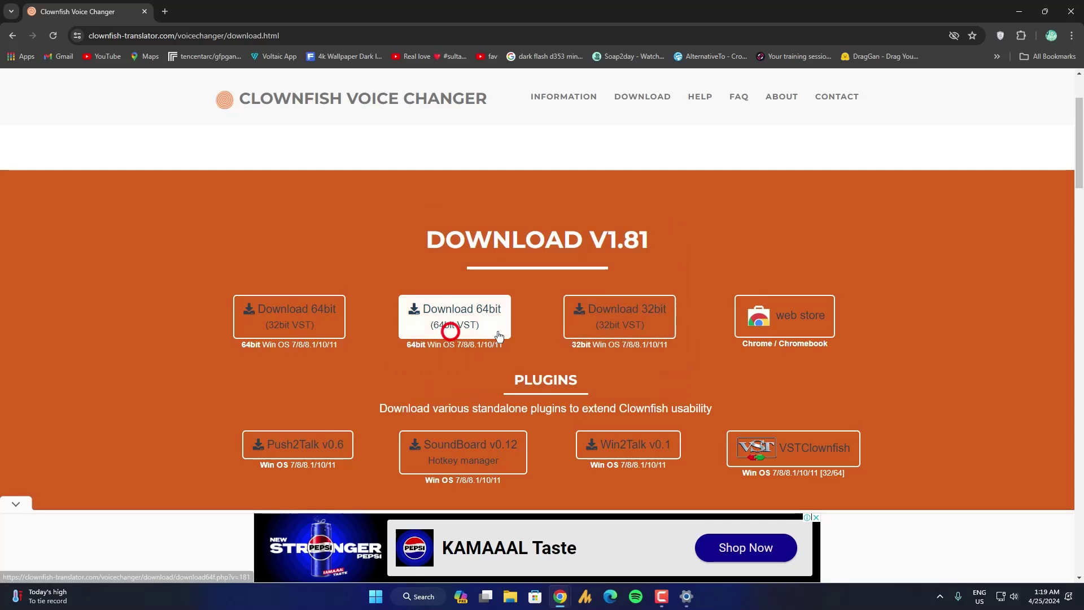
- Close the browser and install Clownfish Voice Changer with the default components into C:\Program Files (x86)\ClownfishVoiceChanger
{"action": "left_click", "coordinate": [1070, 11]}
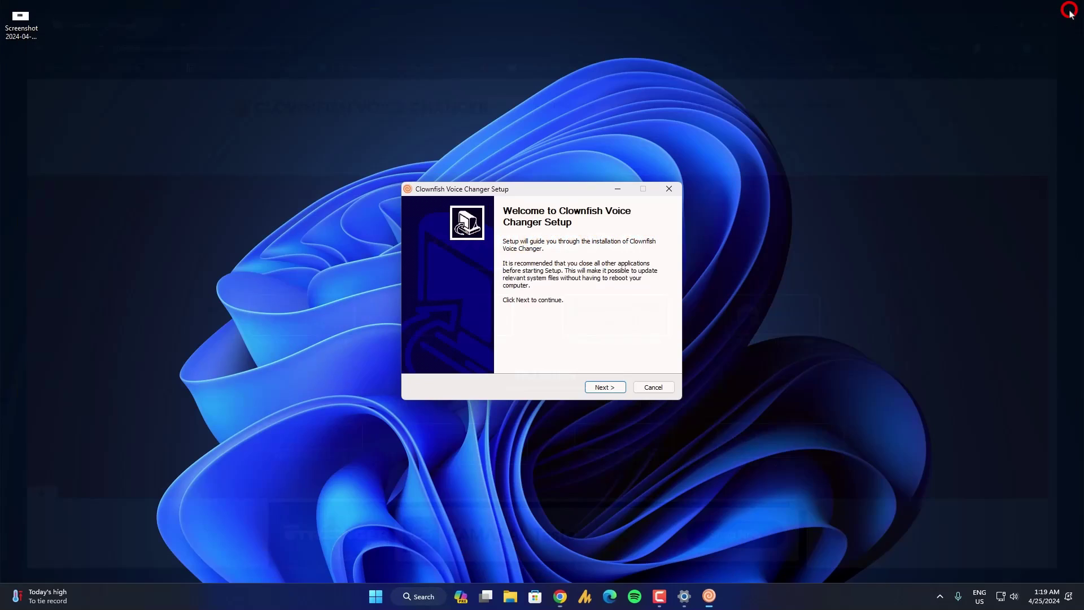
{"action": "left_click", "coordinate": [614, 389]}
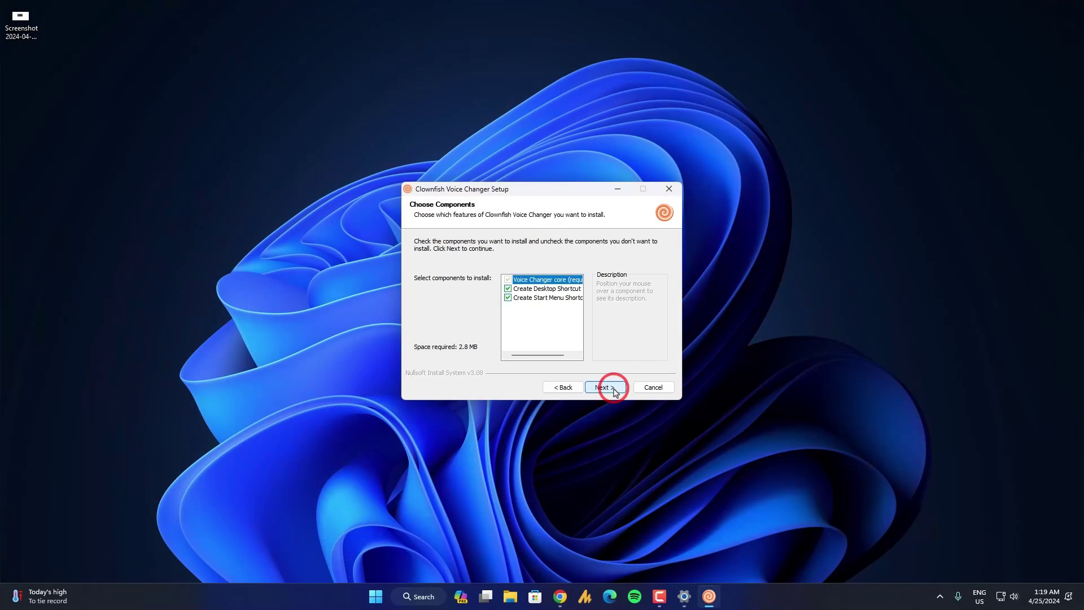
{"action": "left_click", "coordinate": [606, 389]}
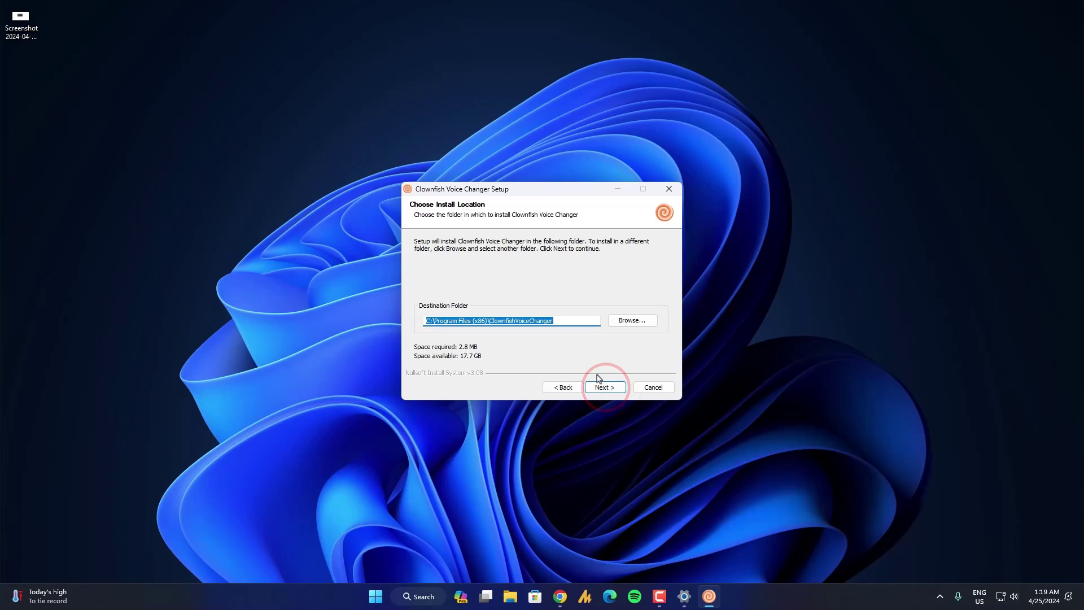
{"action": "left_click", "coordinate": [563, 319]}
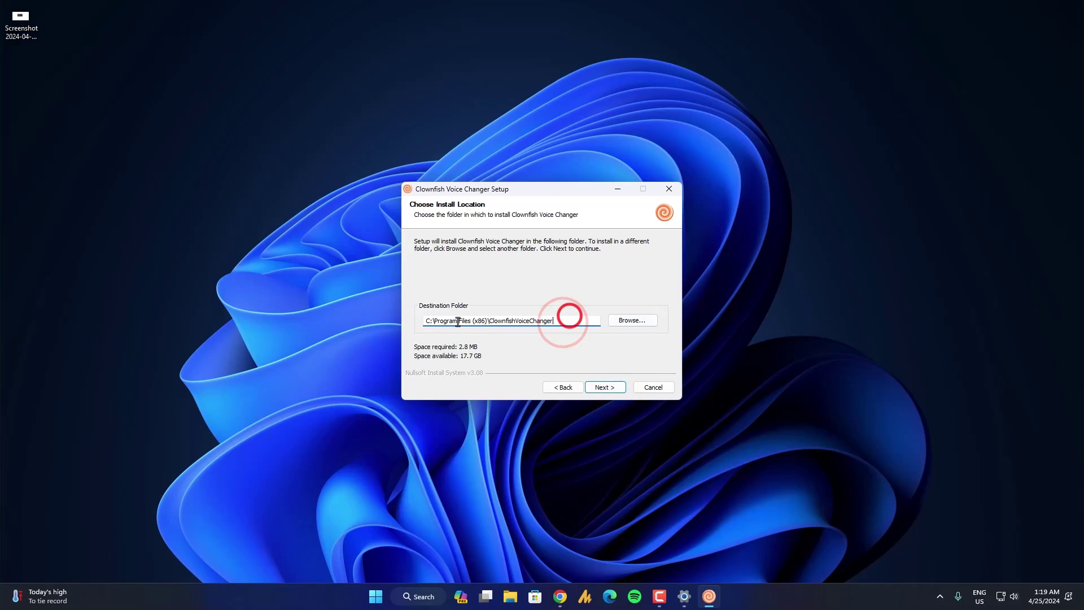
{"action": "double_click", "coordinate": [562, 321]}
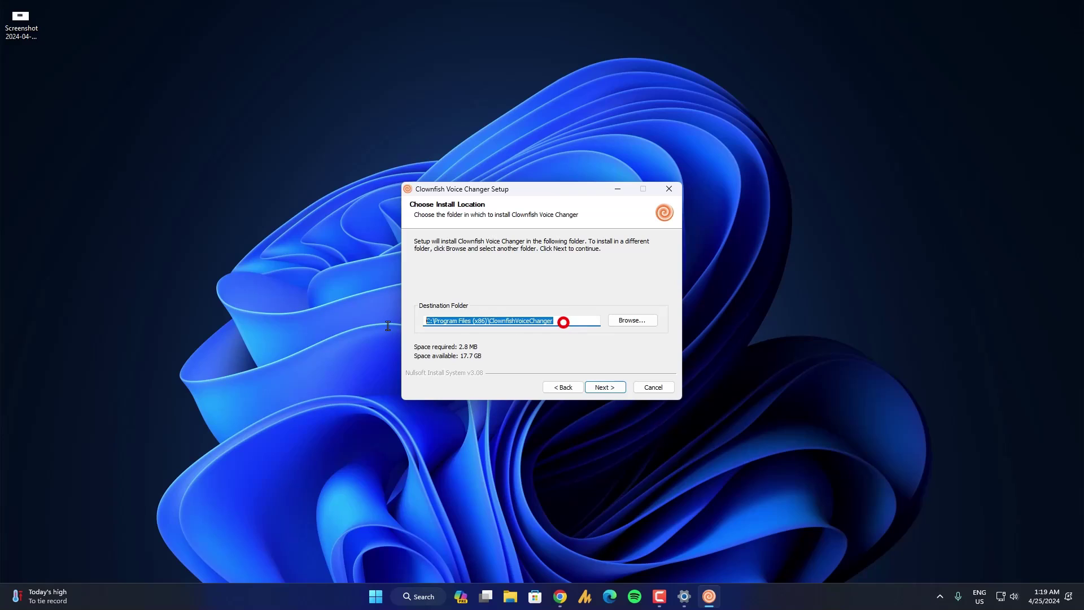
{"action": "left_click", "coordinate": [606, 388]}
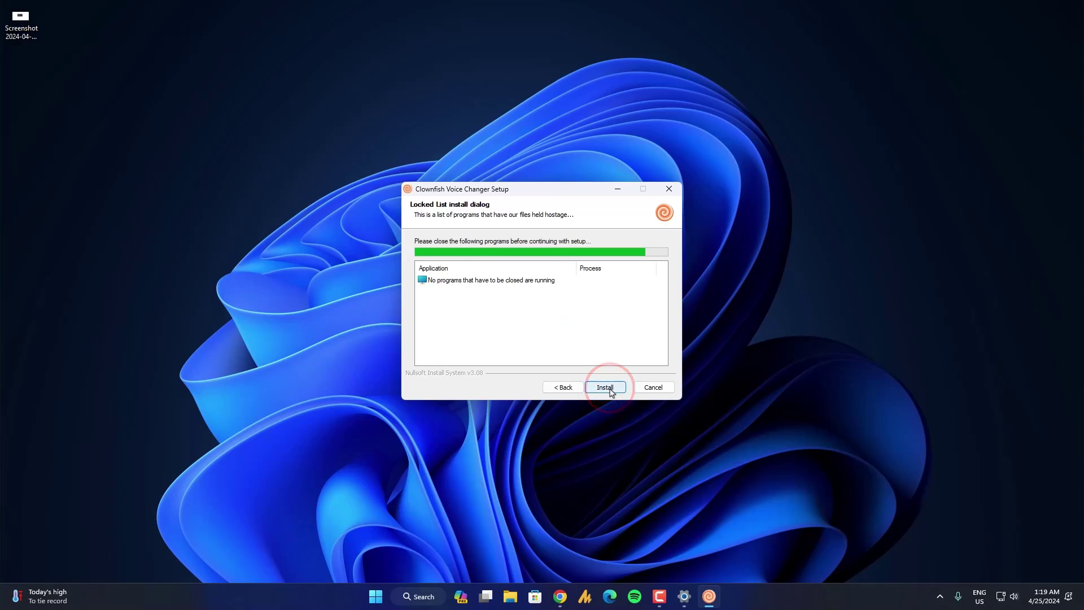
{"action": "left_click", "coordinate": [621, 392]}
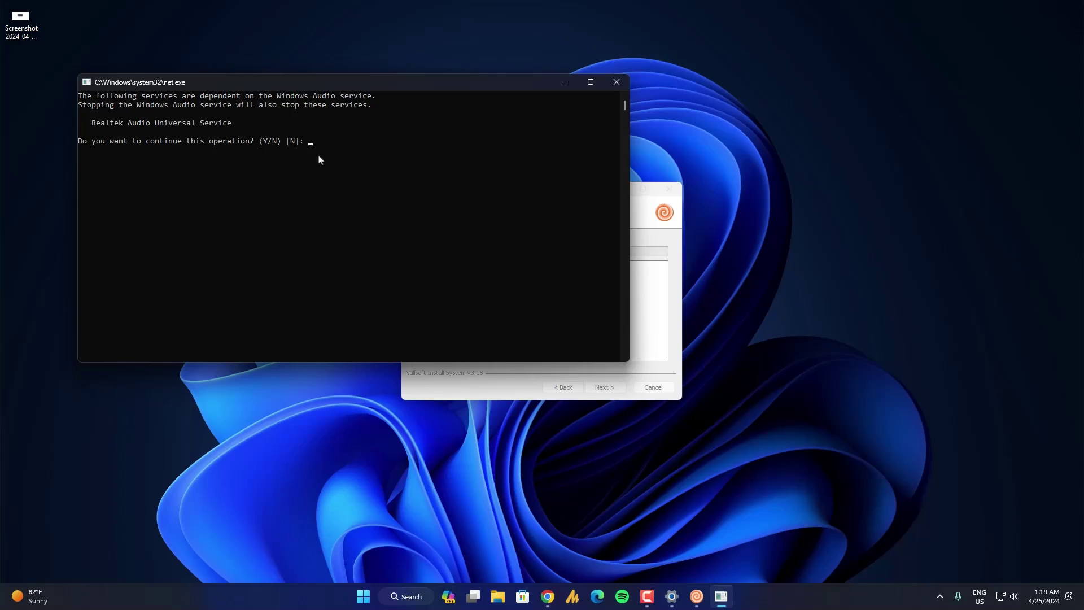
- Answer y to allow stopping the Windows Audio service, and finish the Clownfish setup wizard
{"action": "type", "text": "y"}
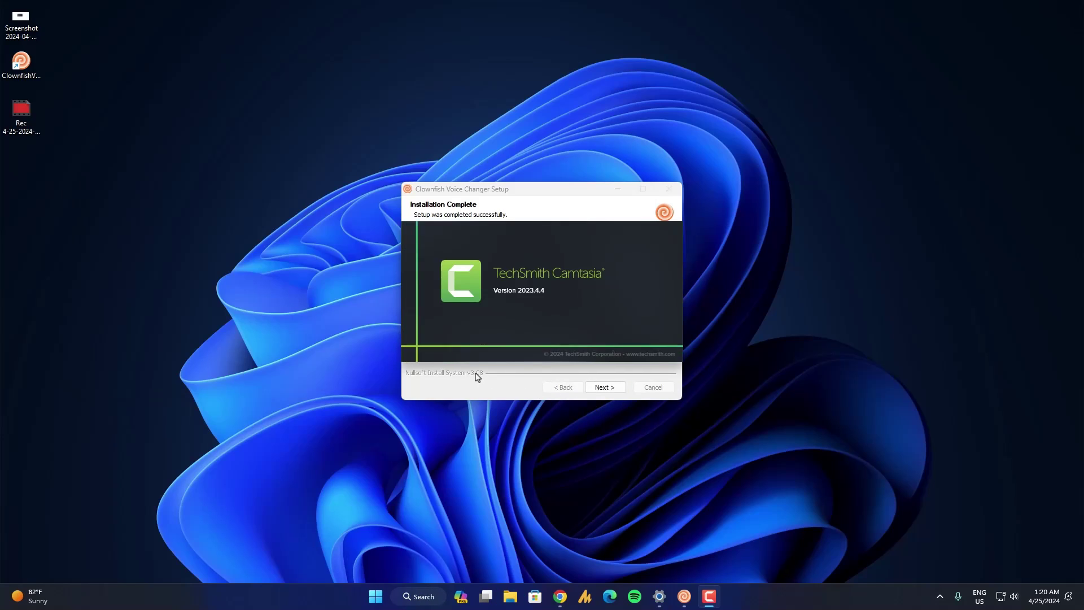
{"action": "left_click", "coordinate": [475, 373]}
{"action": "left_click", "coordinate": [605, 387]}
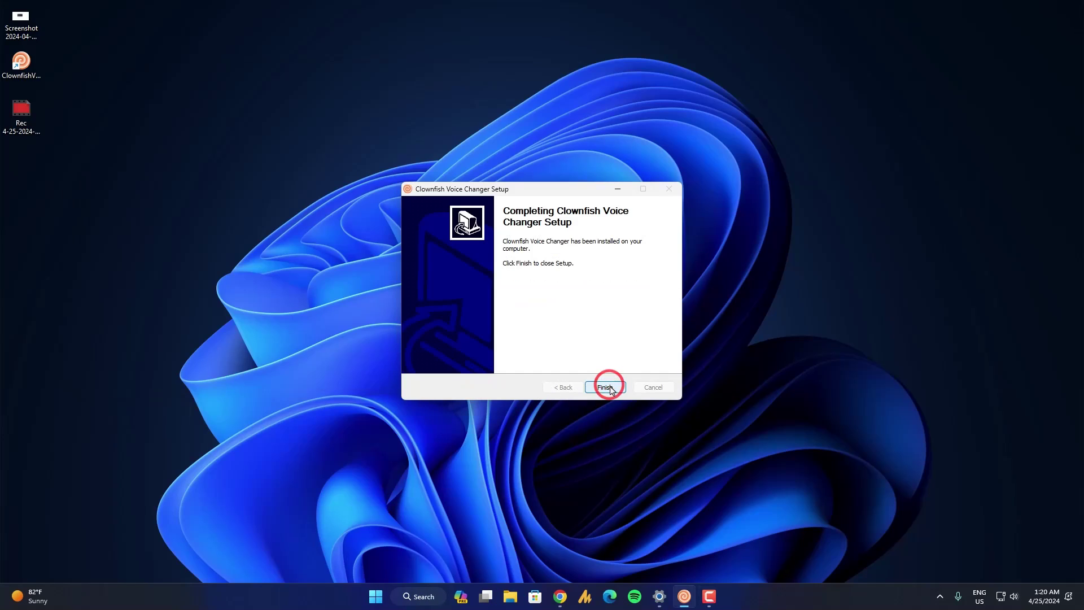
{"action": "left_click", "coordinate": [613, 389]}
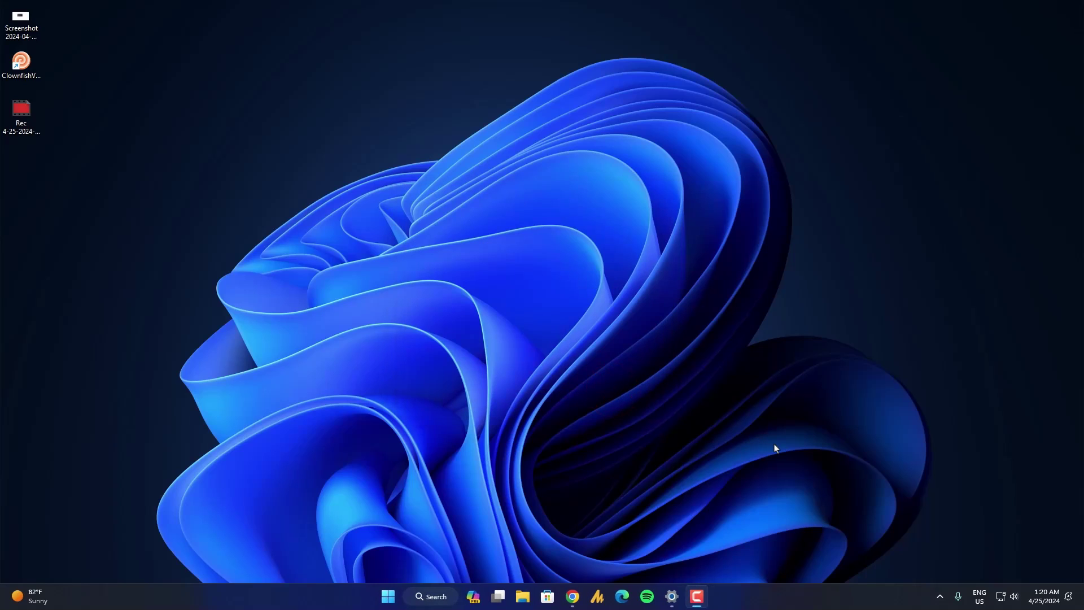
- Launch Clownfish Voice Changer from its desktop shortcut and minimize the Camtasia window
{"action": "double_click", "coordinate": [21, 62]}
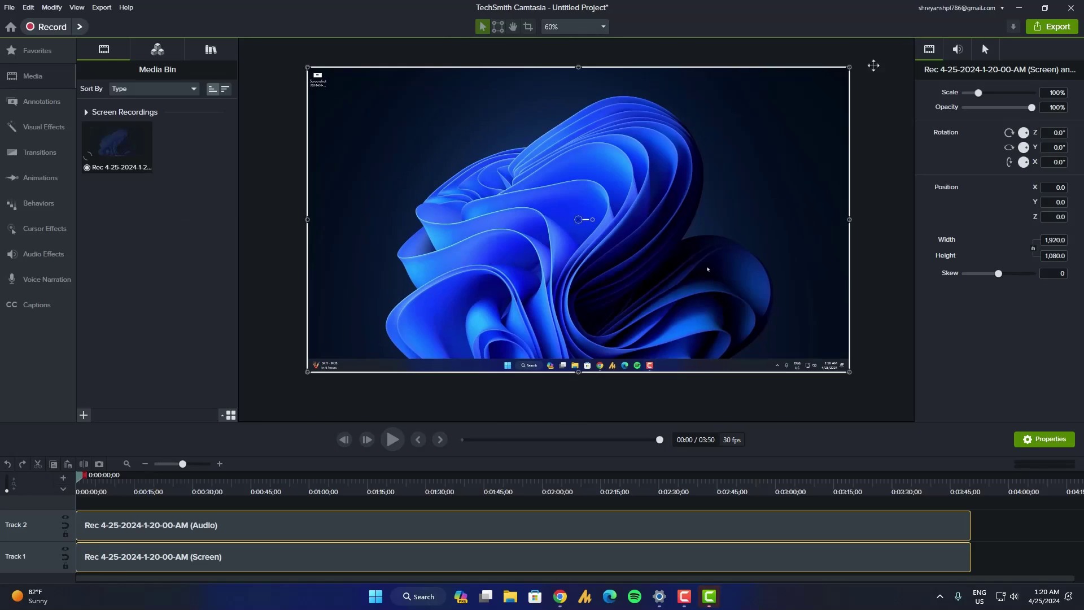
{"action": "left_click", "coordinate": [1020, 8]}
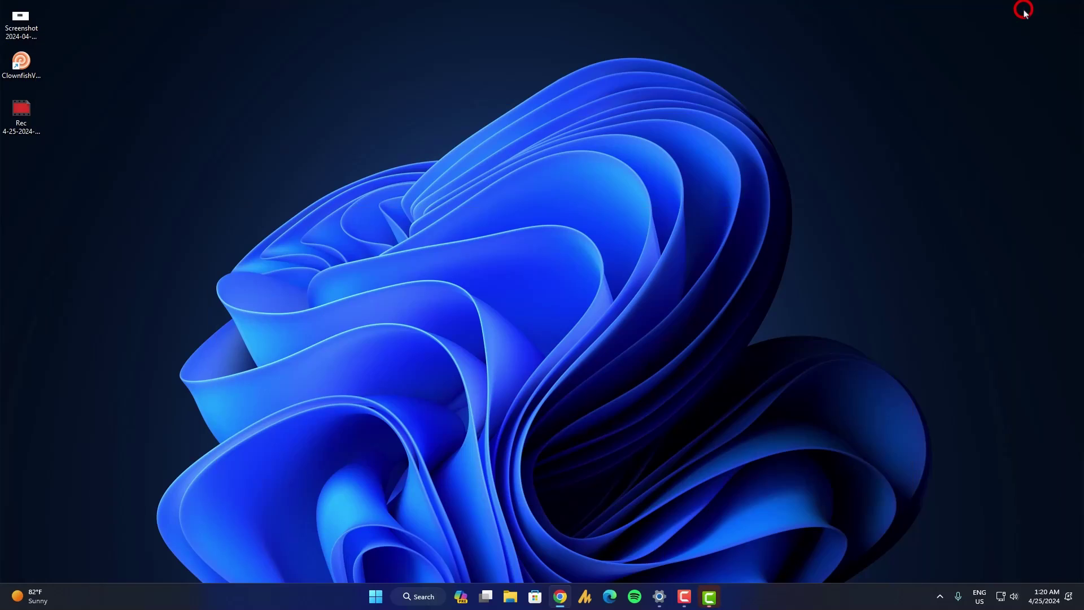
- Turn the Clownfish voice changer off and back on from its system tray options
{"action": "left_click", "coordinate": [940, 599]}
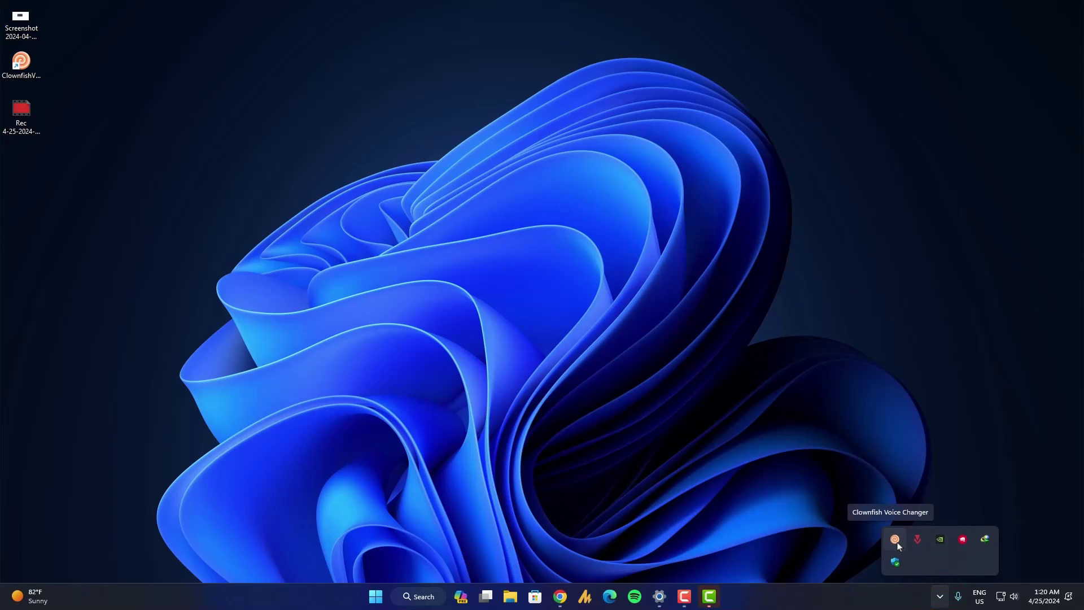
{"action": "right_click", "coordinate": [896, 540]}
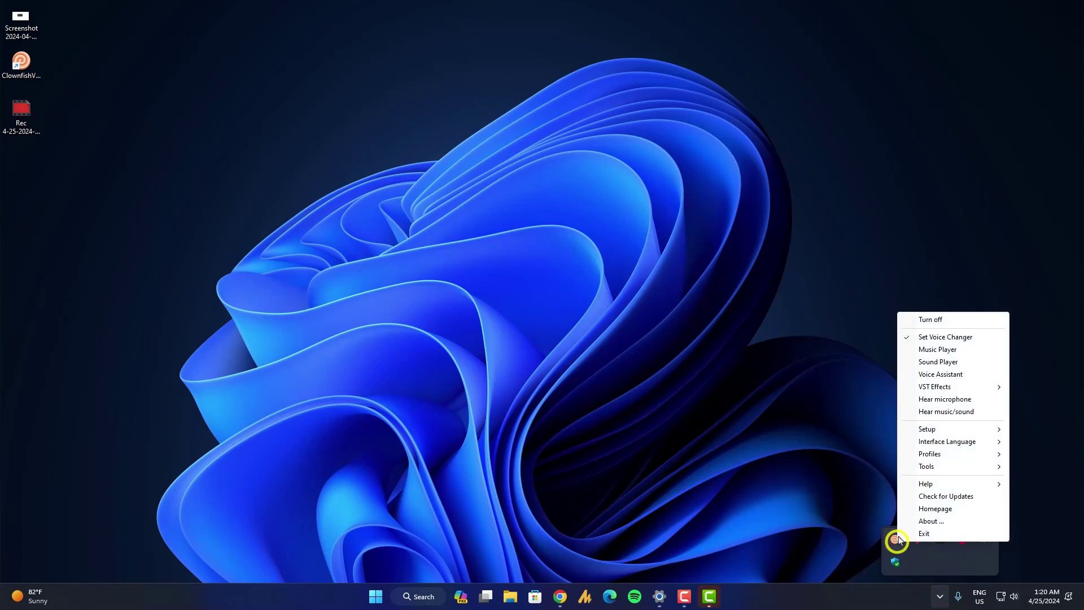
{"action": "left_click", "coordinate": [938, 320]}
{"action": "left_click", "coordinate": [941, 597]}
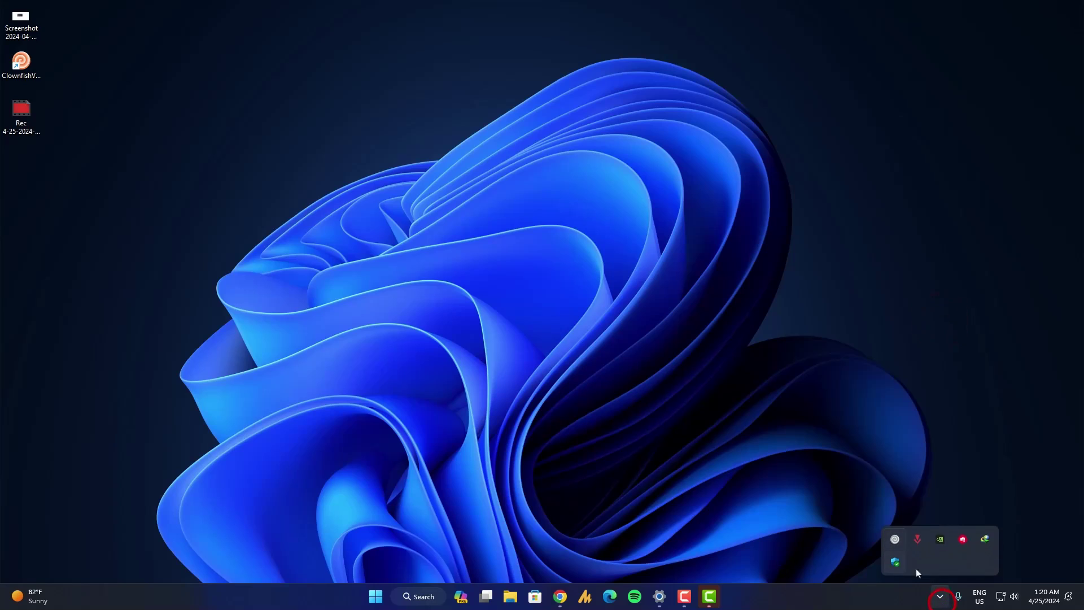
{"action": "right_click", "coordinate": [895, 539]}
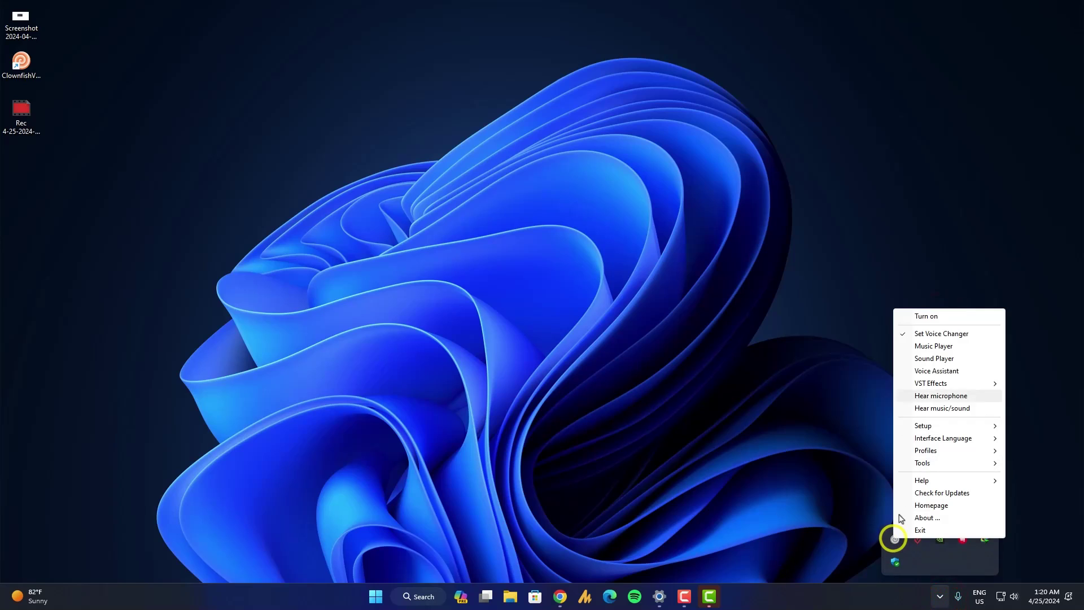
{"action": "left_click", "coordinate": [945, 316]}
- Enable Hear microphone in Clownfish's system tray options
{"action": "left_click", "coordinate": [940, 596]}
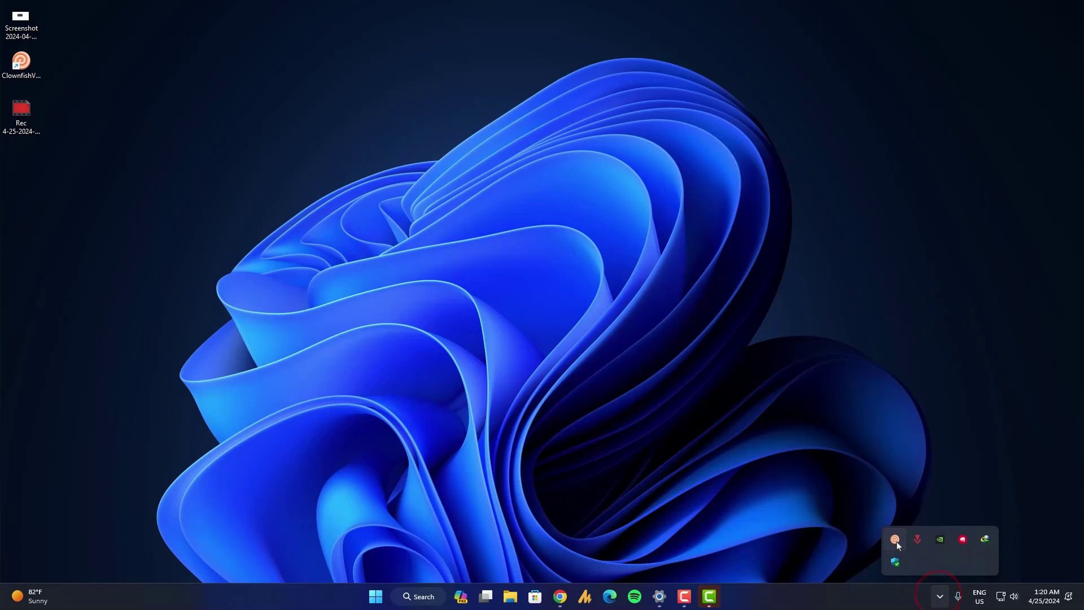
{"action": "right_click", "coordinate": [896, 541]}
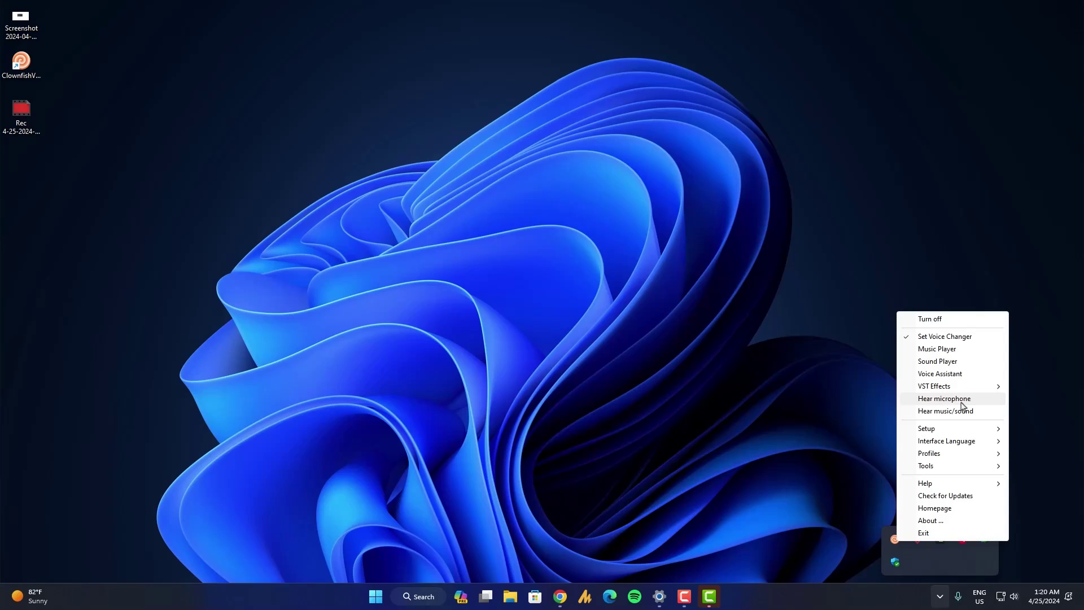
{"action": "left_click", "coordinate": [962, 403]}
- Open the Set Voice Changer window from Clownfish's tray options and move it to the middle of the desktop
{"action": "left_click", "coordinate": [939, 597]}
{"action": "right_click", "coordinate": [897, 540]}
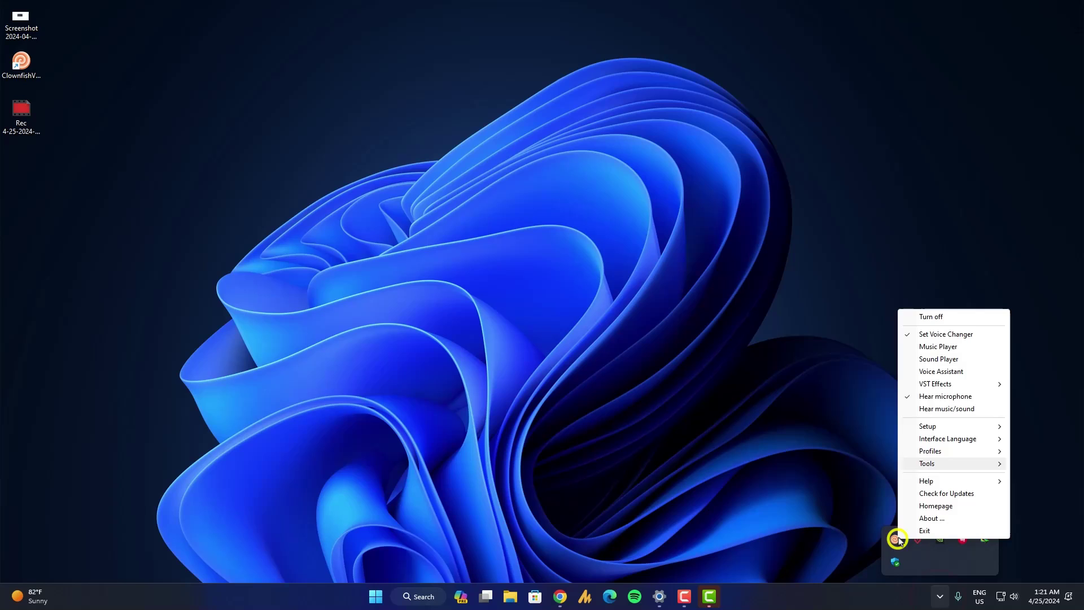
{"action": "left_click", "coordinate": [957, 339]}
{"action": "left_click_drag", "start_coordinate": [303, 130], "coordinate": [570, 118]}
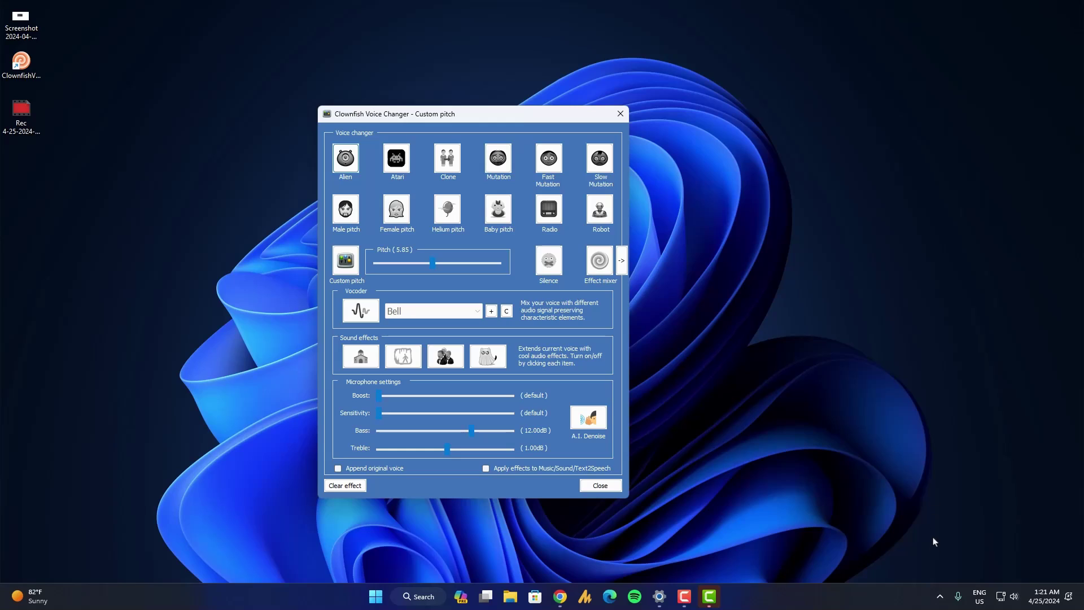
- Disable Hear microphone in Clownfish's tray options and enable it again
{"action": "left_click", "coordinate": [939, 596]}
{"action": "right_click", "coordinate": [896, 540]}
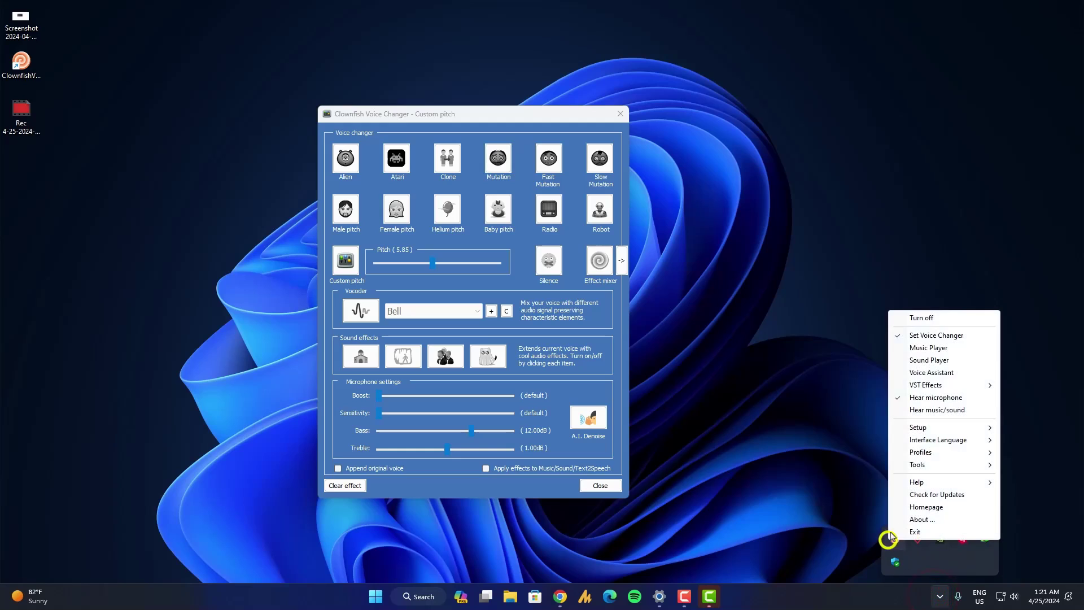
{"action": "left_click", "coordinate": [929, 399]}
{"action": "left_click", "coordinate": [939, 597]}
{"action": "right_click", "coordinate": [896, 541]}
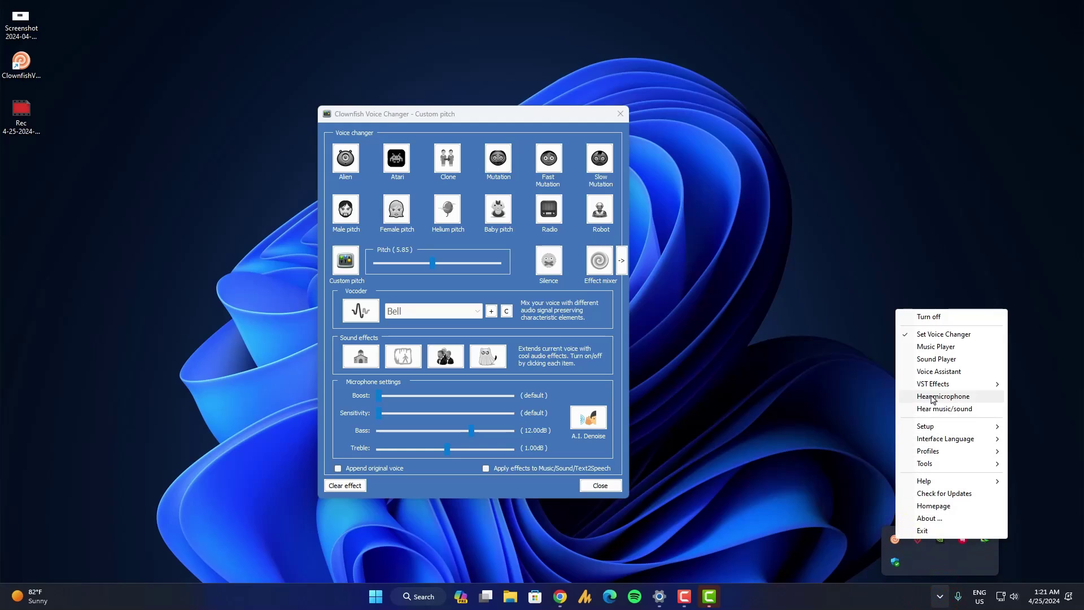
{"action": "left_click", "coordinate": [931, 397]}
- Open Clownfish's System Integration setup, move it beside the voice changer window, and install the voice changer on Microphone [DM30 USB Microphone]
{"action": "left_click", "coordinate": [939, 597]}
{"action": "right_click", "coordinate": [896, 539]}
{"action": "mouse_move", "coordinate": [932, 424]}
{"action": "left_click", "coordinate": [877, 430]}
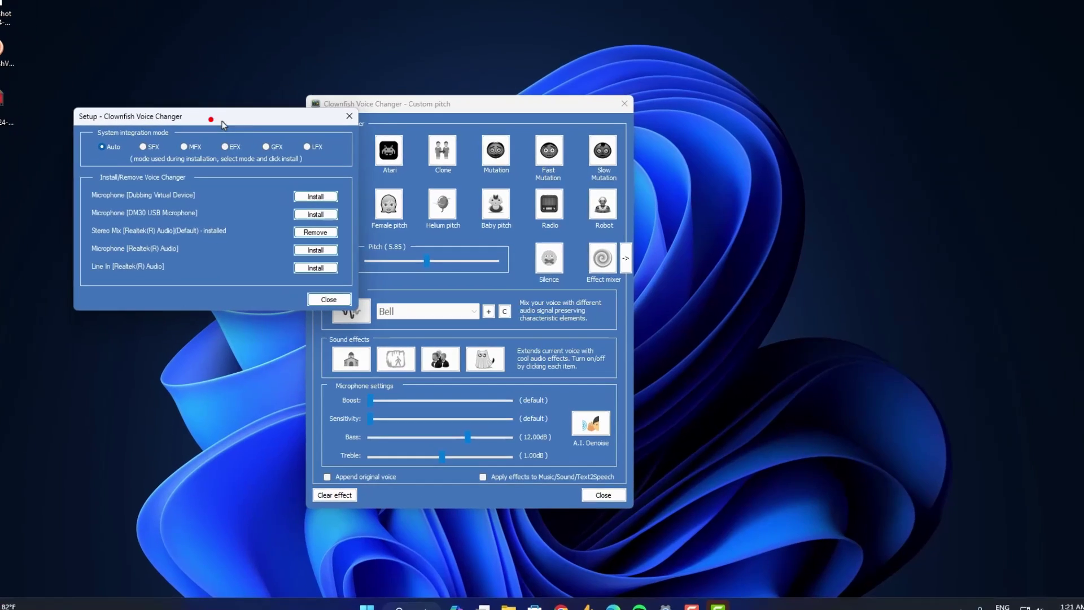
{"action": "left_click_drag", "start_coordinate": [223, 124], "coordinate": [806, 202]}
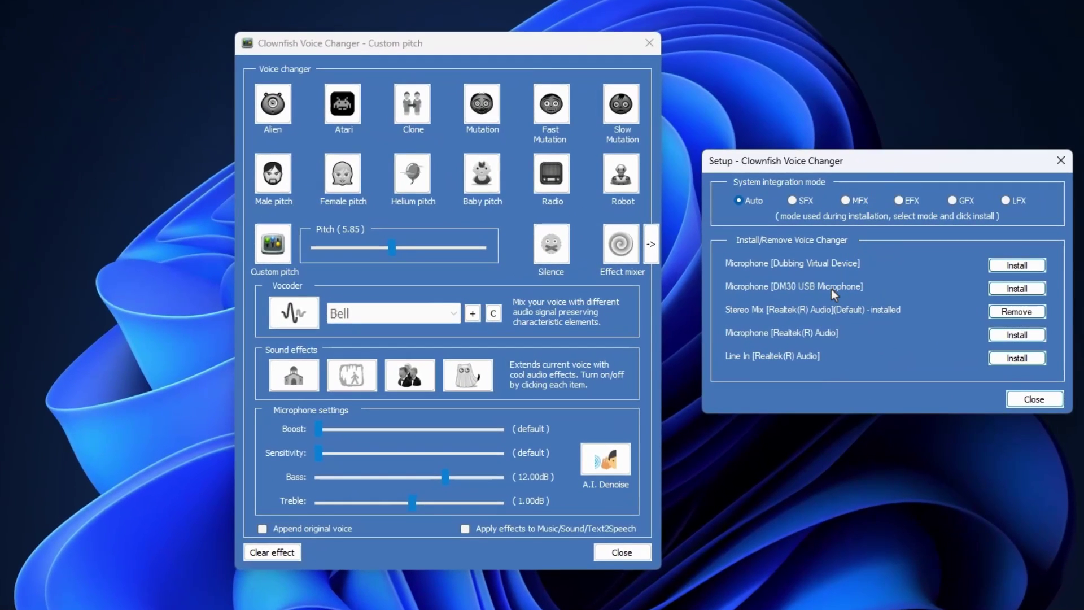
{"action": "left_click", "coordinate": [1020, 290]}
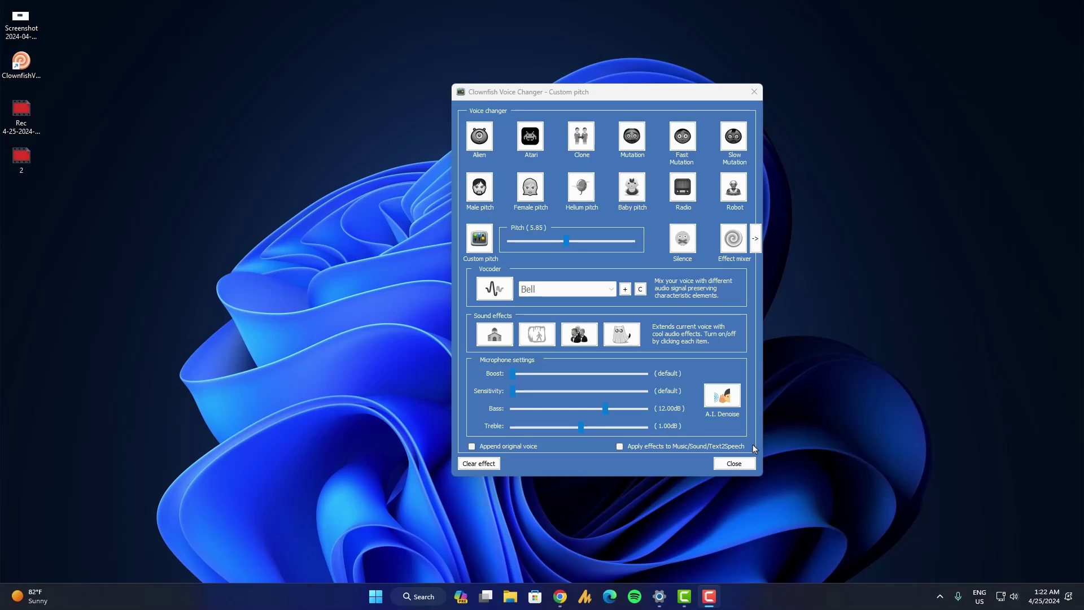
- Turn off Hear microphone in Clownfish's system tray options
{"action": "left_click", "coordinate": [940, 597]}
{"action": "right_click", "coordinate": [896, 543]}
{"action": "left_click", "coordinate": [947, 395]}
- Examine Clownfish's Setup options, from System Integration and Hotkeys through Microphone, Audio Output and Incognito mode, and close them unchanged
{"action": "left_click", "coordinate": [940, 598]}
{"action": "right_click", "coordinate": [895, 553]}
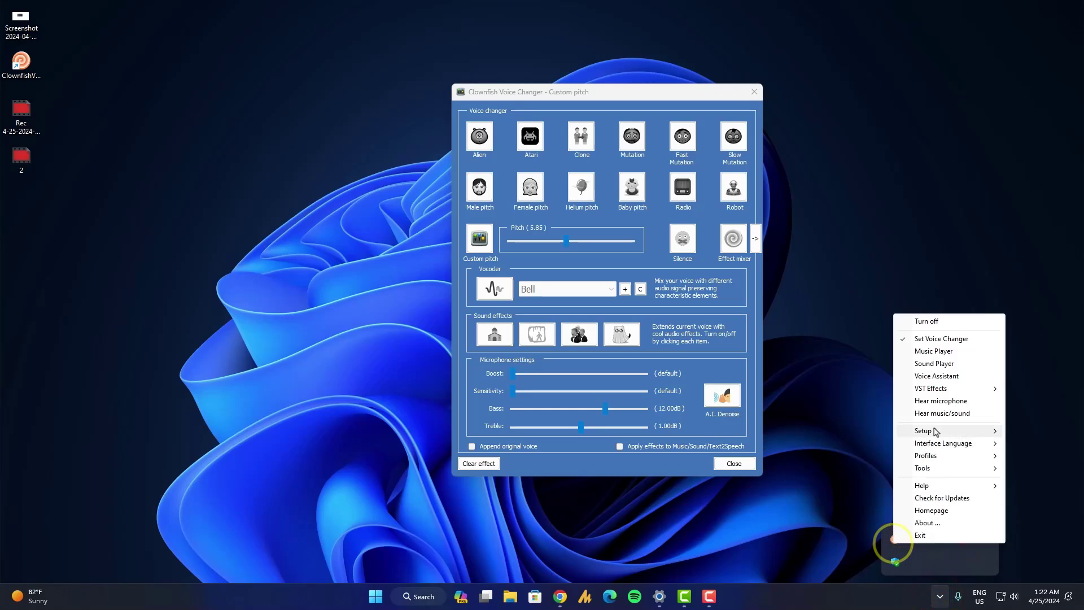
{"action": "mouse_move", "coordinate": [938, 431]}
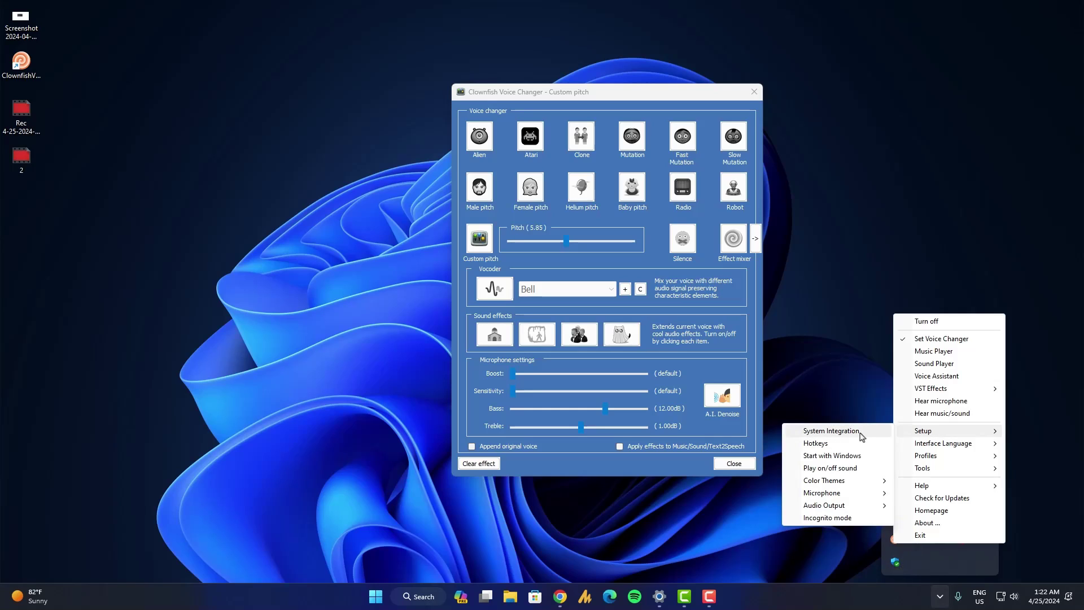
{"action": "key", "text": "Down"}
{"action": "key", "text": "Down"}
{"action": "key", "text": "Down"}
{"action": "key", "text": "Down"}
{"action": "key", "text": "Down"}
{"action": "key", "text": "Down"}
{"action": "key", "text": "Up"}
{"action": "key", "text": "Right"}
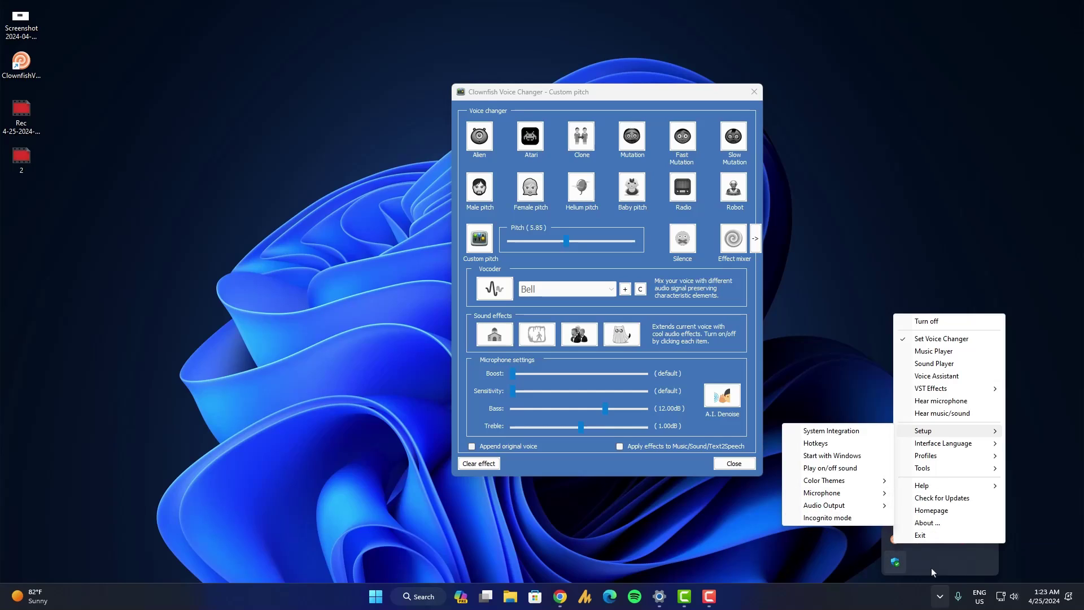
{"action": "left_click", "coordinate": [937, 568]}
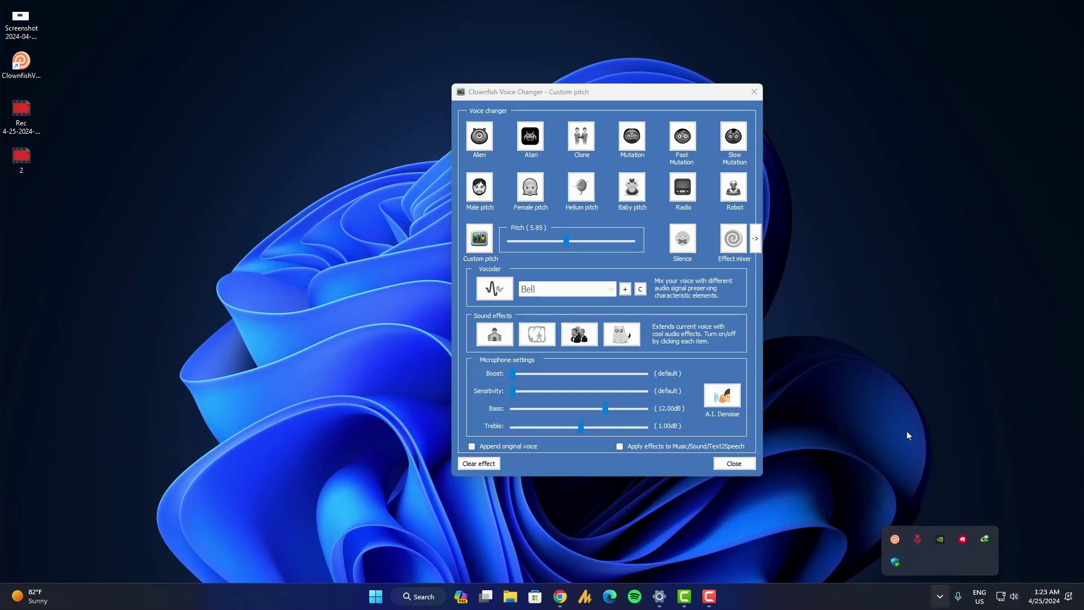